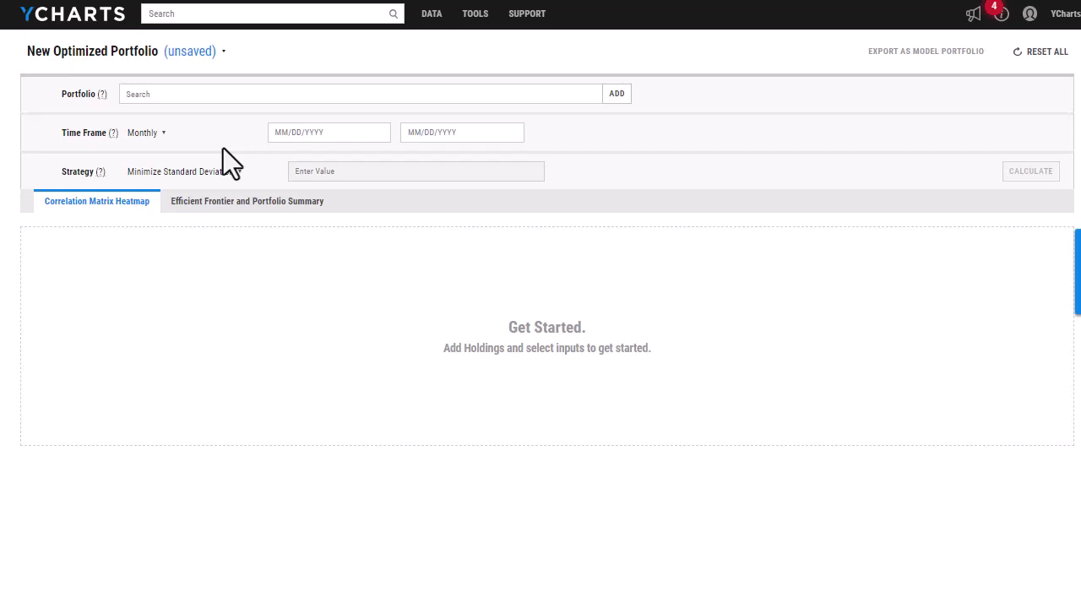
Step: Add Client ETF Portfolio to the optimizer and bring up its holdings' weight limits
{"action": "left_click", "coordinate": [163, 94]}
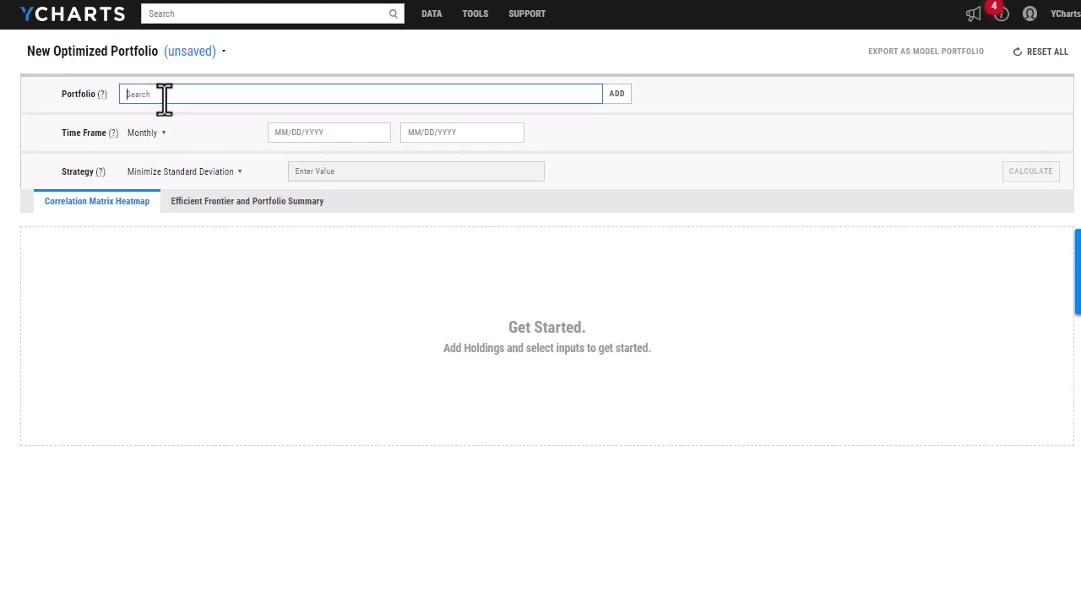
{"action": "type", "text": "client"}
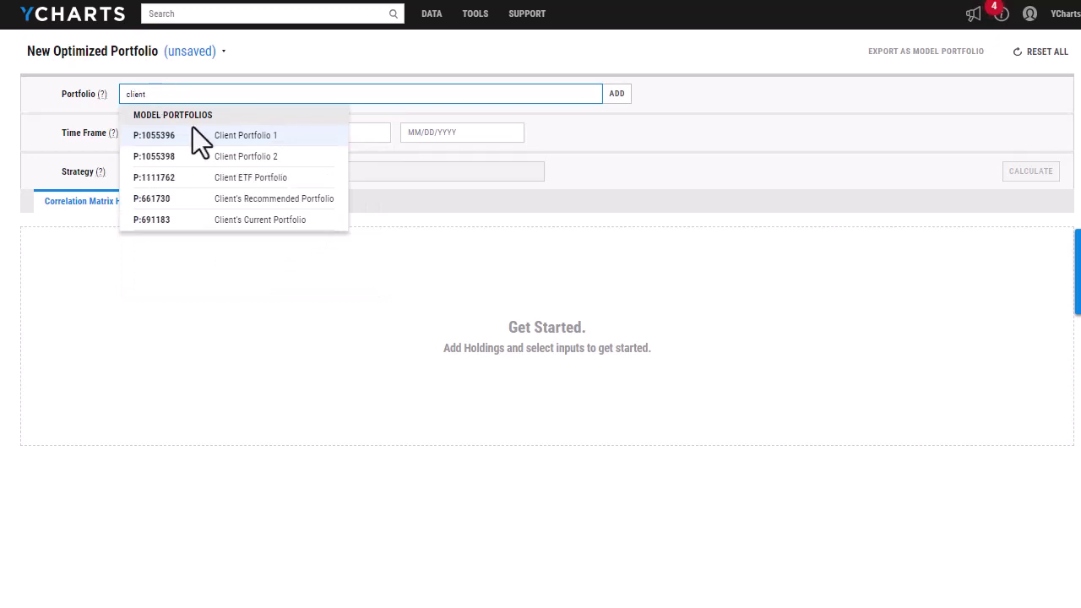
{"action": "left_click", "coordinate": [283, 179]}
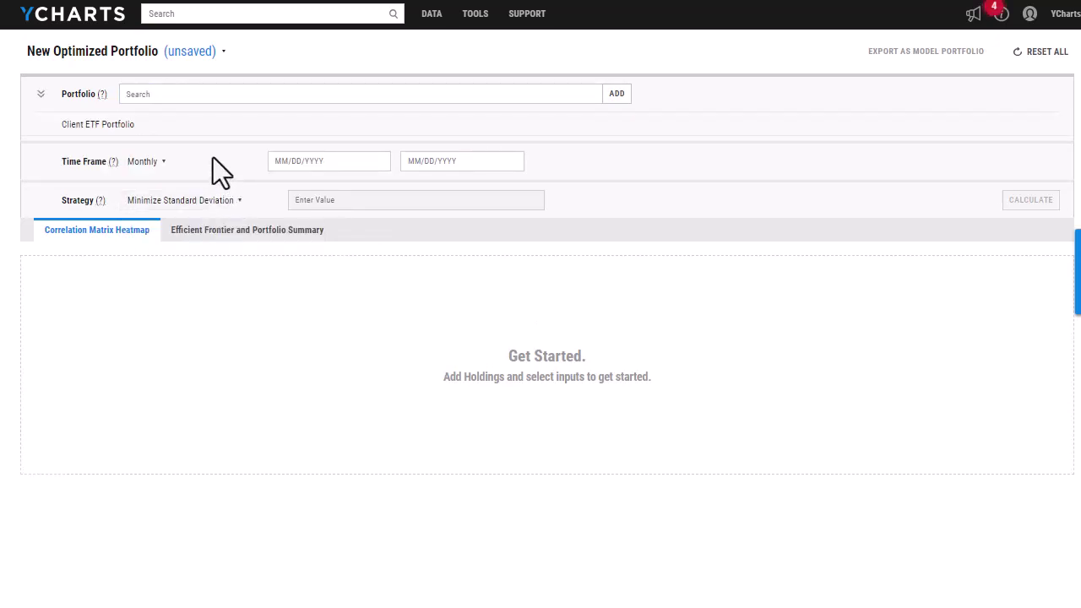
{"action": "mouse_move", "coordinate": [779, 135]}
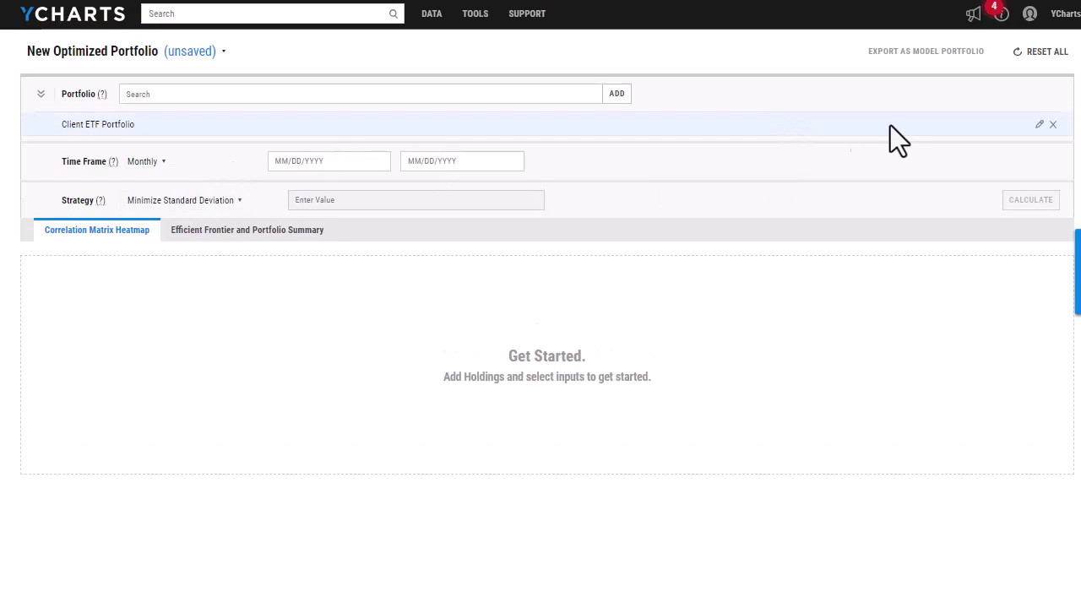
{"action": "left_click", "coordinate": [1040, 125]}
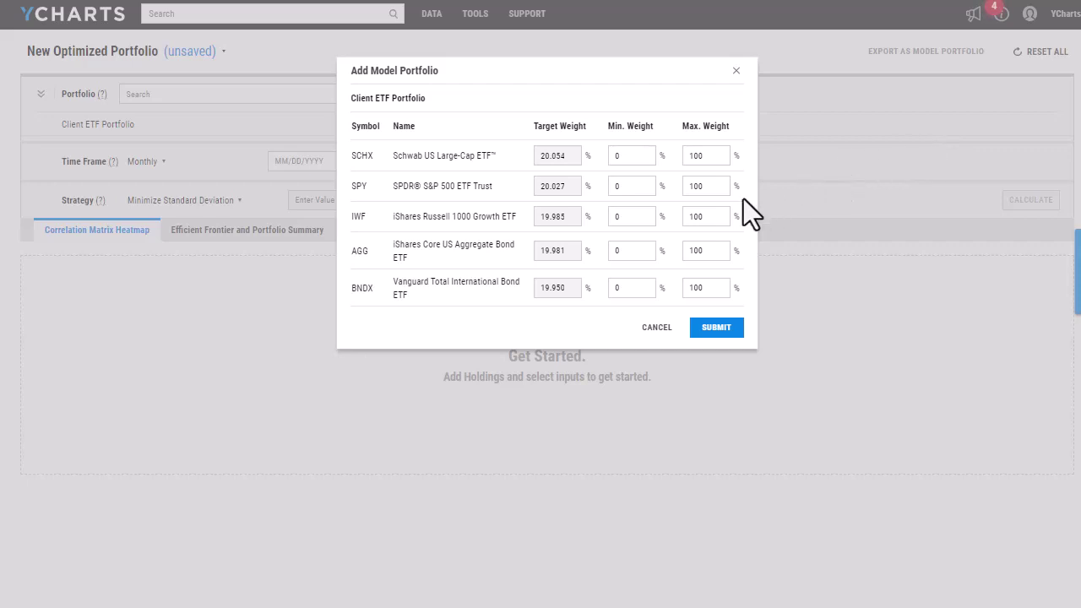
Step: Give SPY a 10% minimum weight and submit the holdings dialog
{"action": "double_click", "coordinate": [613, 187]}
{"action": "type", "text": "10"}
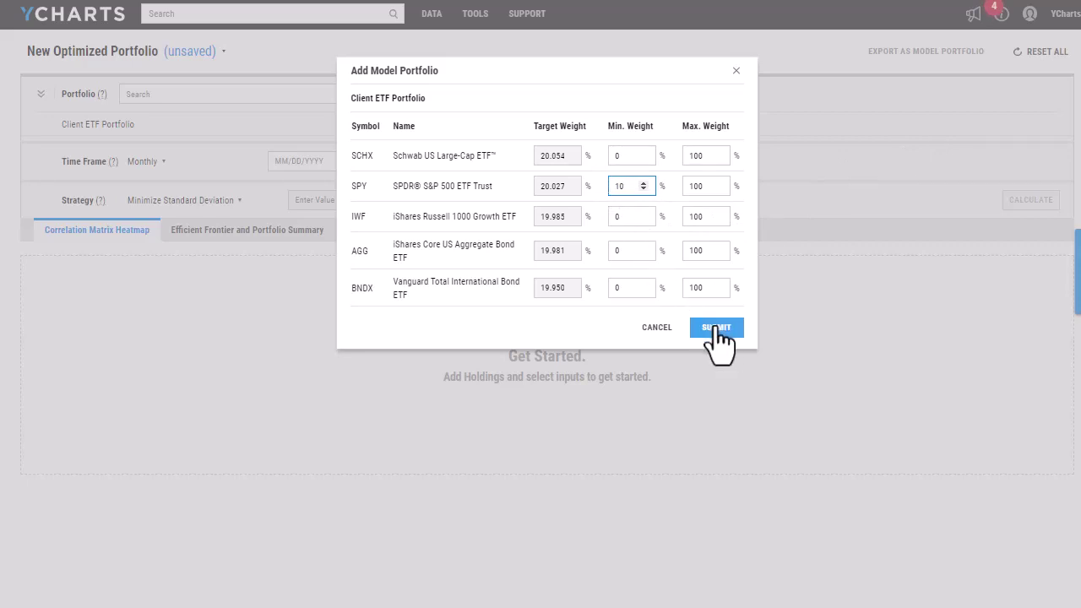
{"action": "left_click", "coordinate": [715, 334]}
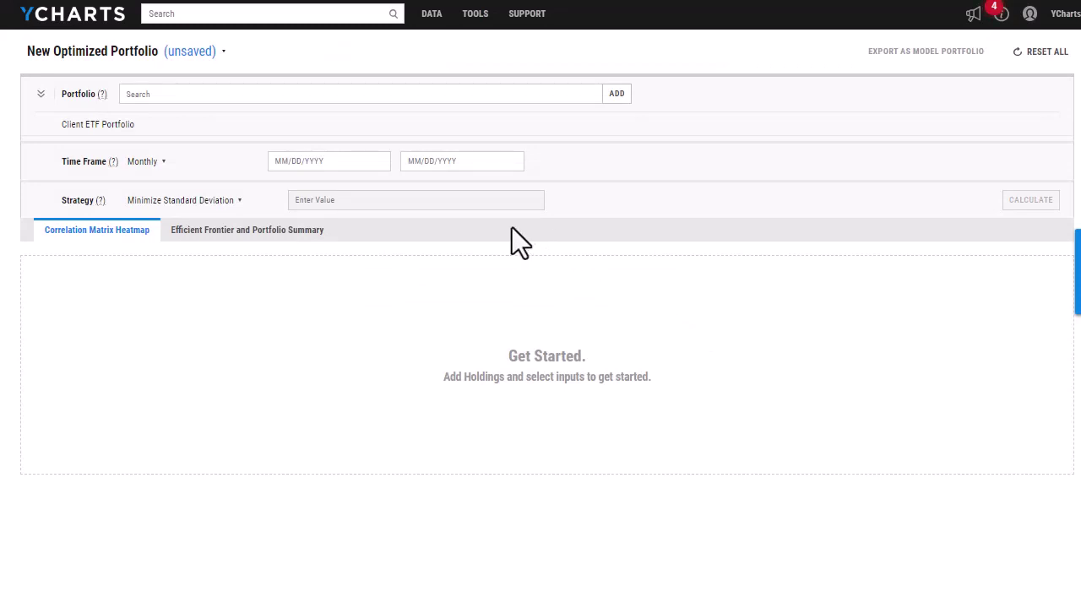
Step: Set the optimization window to run from 06/30/2018 to 06/30/2023
{"action": "left_click", "coordinate": [342, 165]}
{"action": "left_click", "coordinate": [317, 196]}
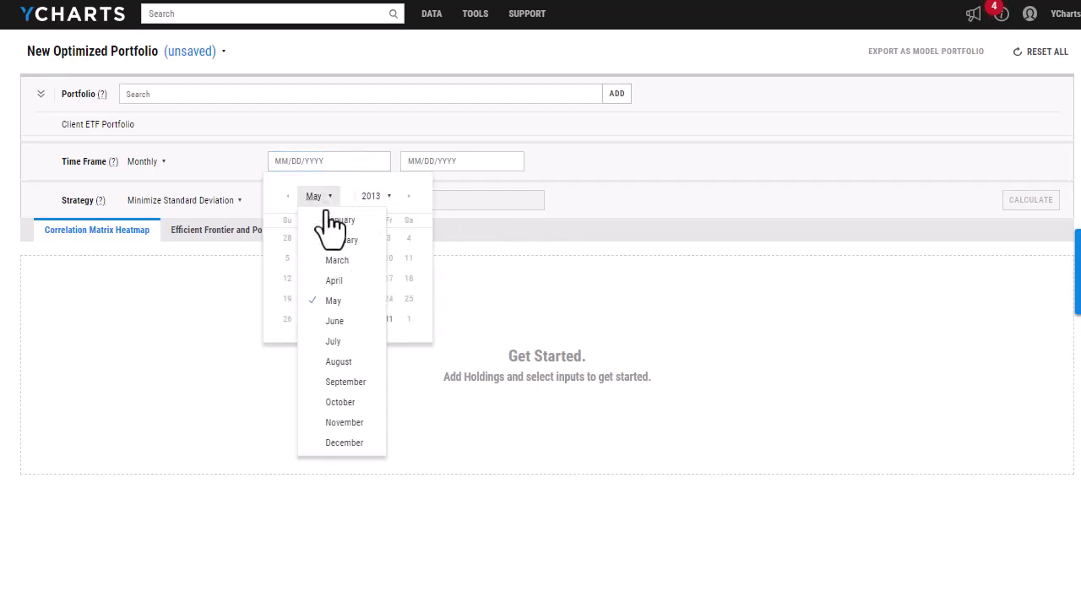
{"action": "left_click", "coordinate": [363, 321]}
{"action": "left_click", "coordinate": [376, 198]}
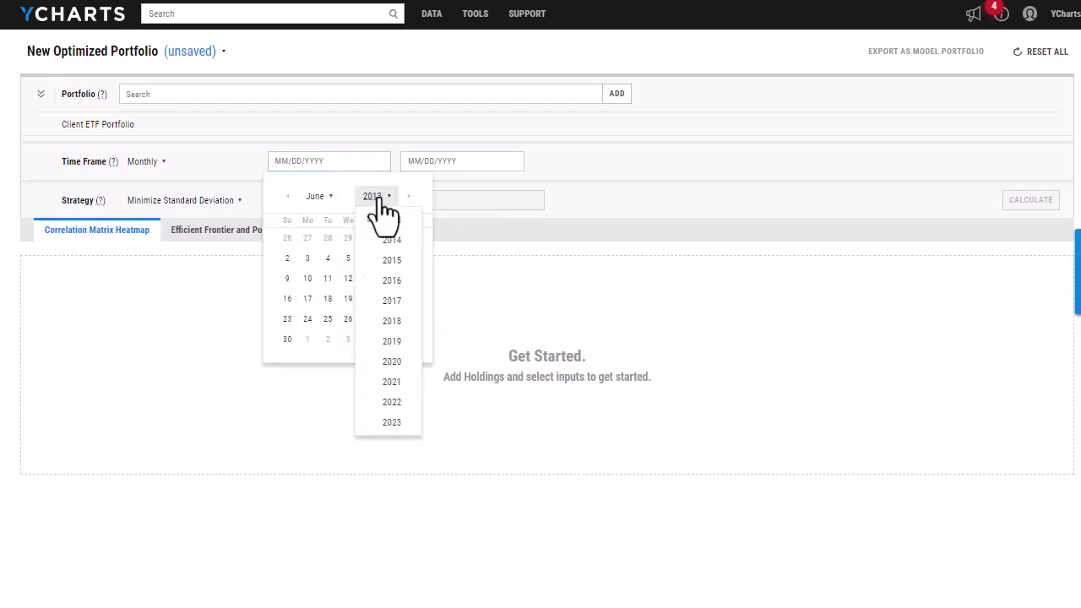
{"action": "left_click", "coordinate": [412, 321]}
{"action": "left_click", "coordinate": [408, 320]}
{"action": "left_click", "coordinate": [441, 162]}
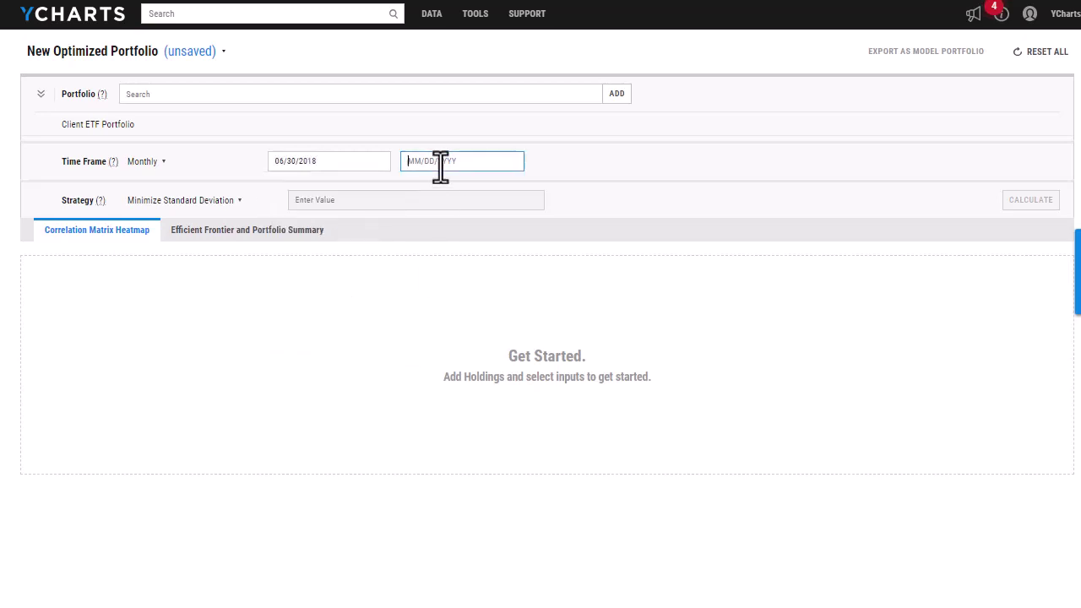
{"action": "left_click", "coordinate": [388, 197]}
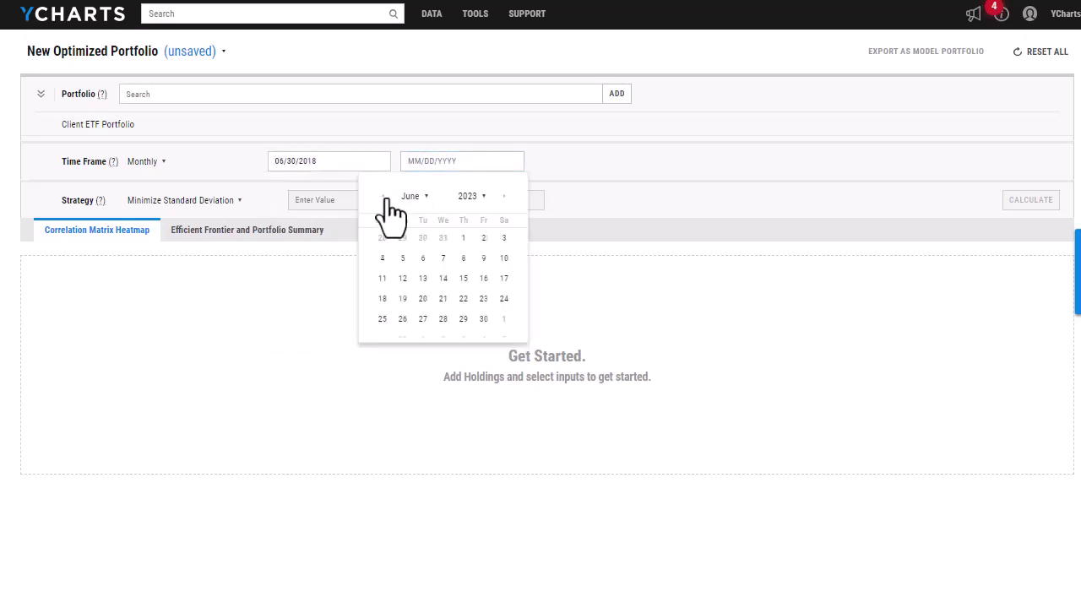
{"action": "left_click", "coordinate": [484, 320]}
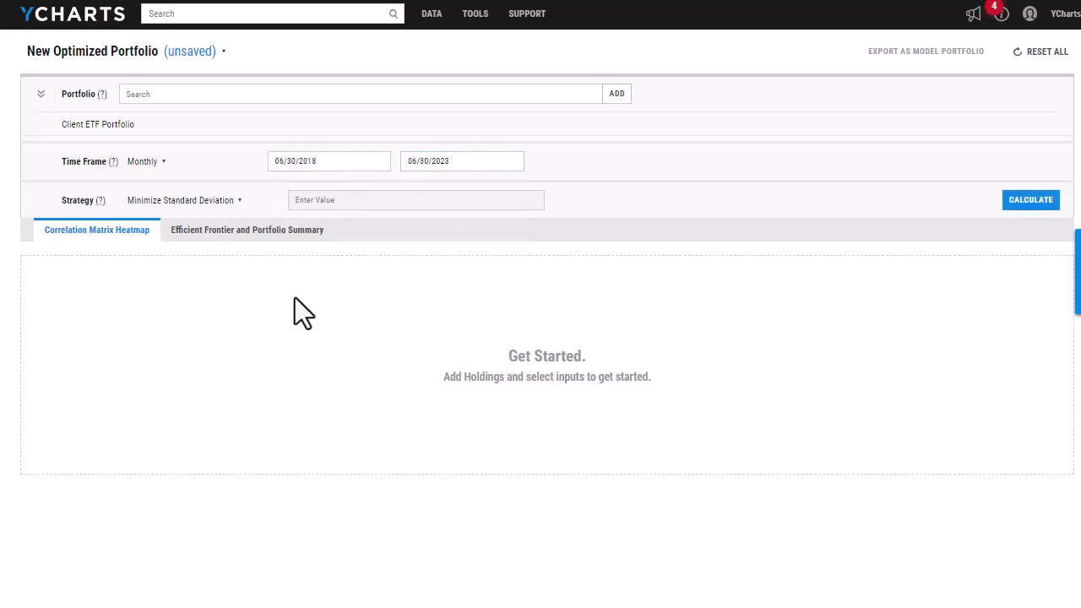
{"action": "left_click", "coordinate": [236, 203]}
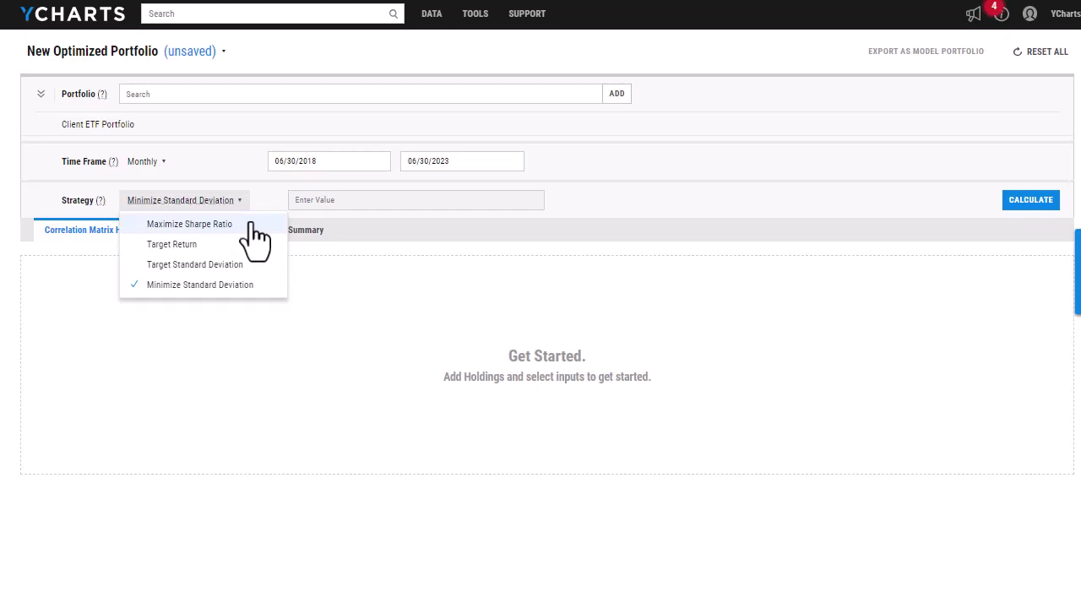
Step: Switch the strategy to Maximize Sharpe Ratio and calculate the correlation heatmap
{"action": "left_click", "coordinate": [251, 224]}
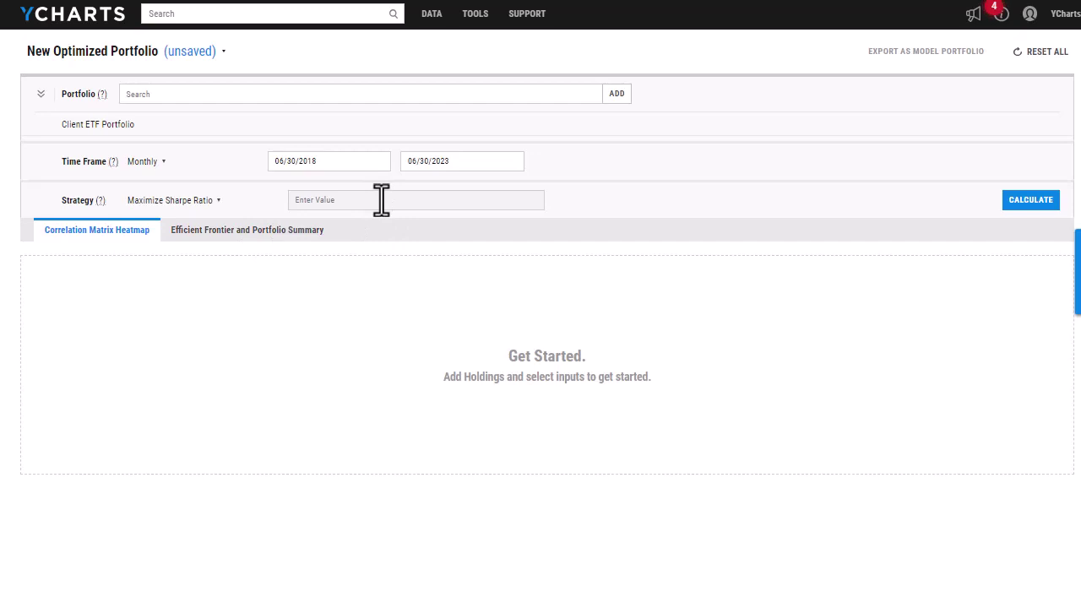
{"action": "left_click", "coordinate": [1032, 203]}
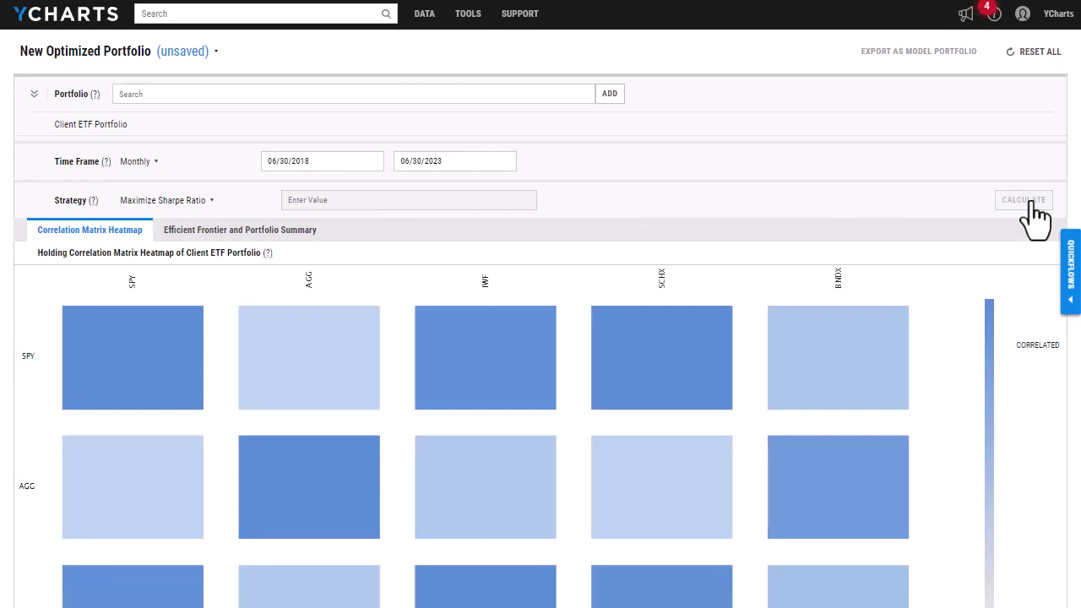
{"action": "scroll", "coordinate": [540, 338], "scroll_direction": "down", "scroll_amount": 3}
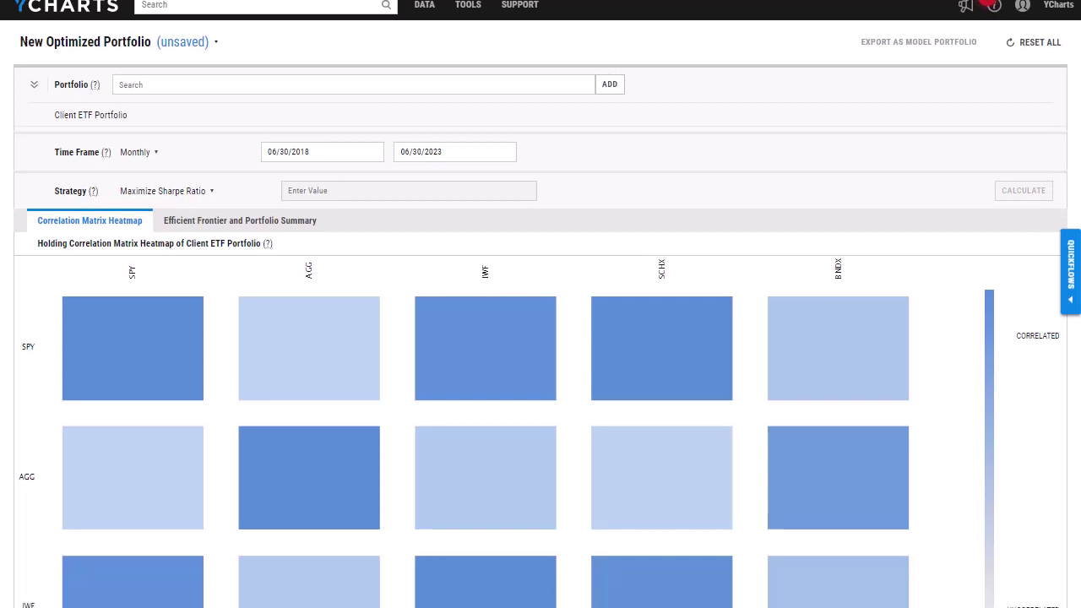
{"action": "scroll", "coordinate": [540, 337], "scroll_direction": "down", "scroll_amount": 1}
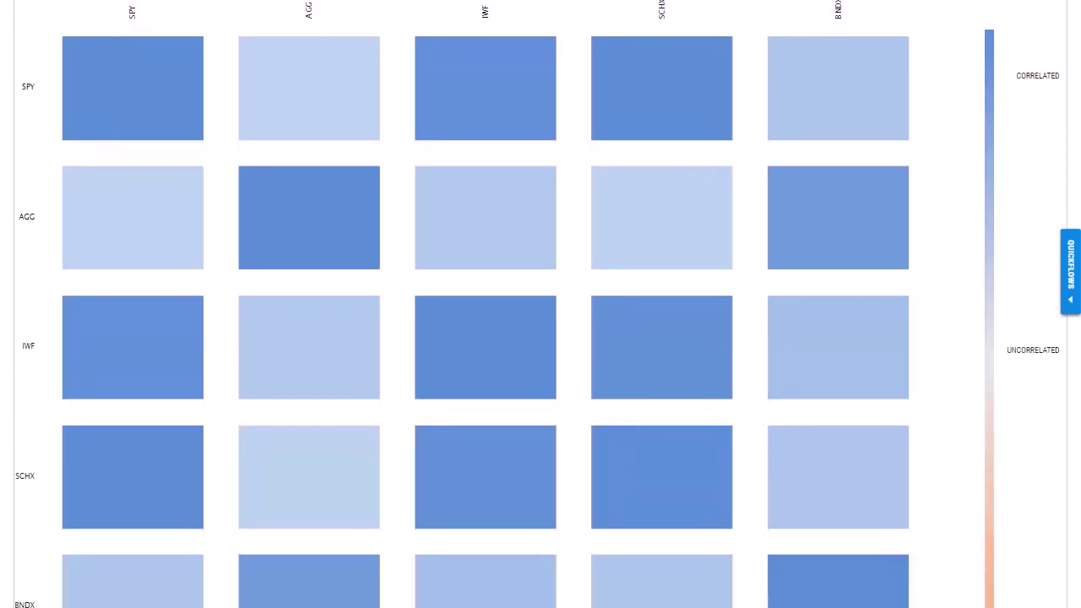
{"action": "scroll", "coordinate": [541, 304], "scroll_direction": "up", "scroll_amount": 1}
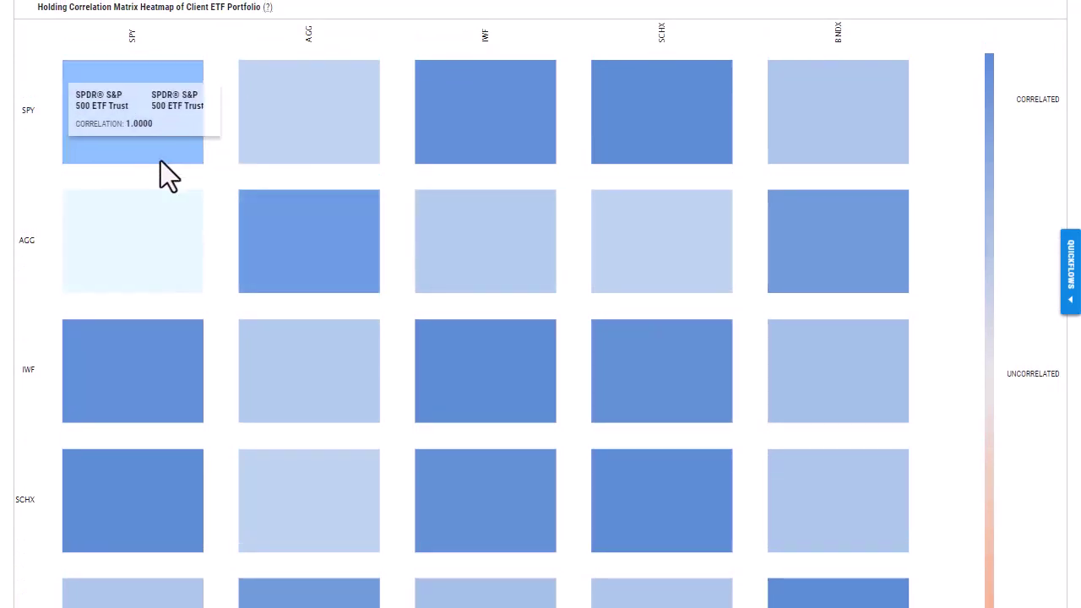
{"action": "mouse_move", "coordinate": [879, 321]}
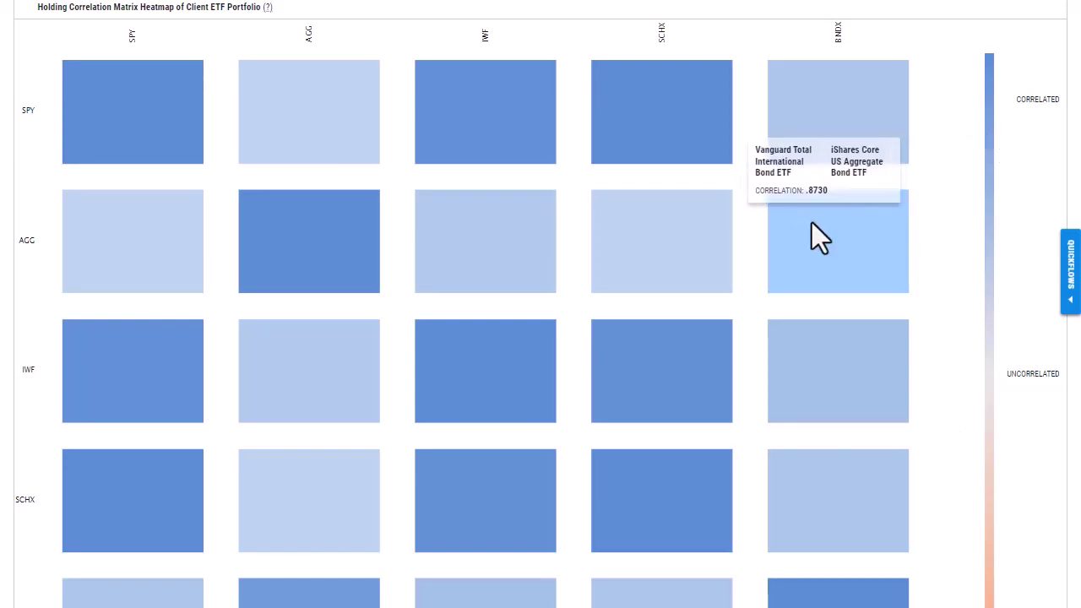
{"action": "mouse_move", "coordinate": [520, 248]}
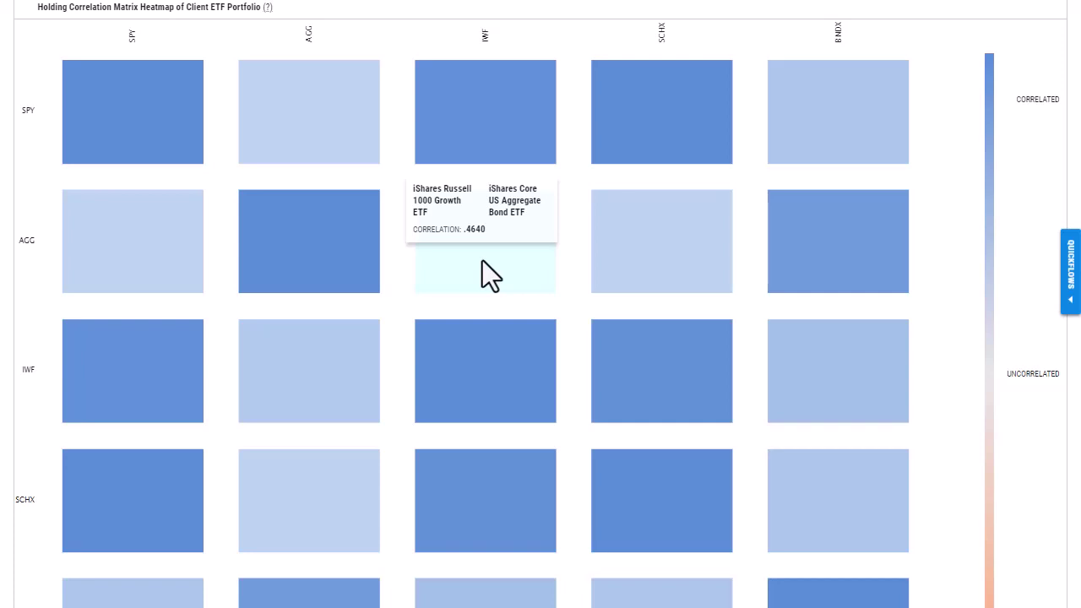
{"action": "scroll", "coordinate": [541, 304], "scroll_direction": "down", "scroll_amount": 1}
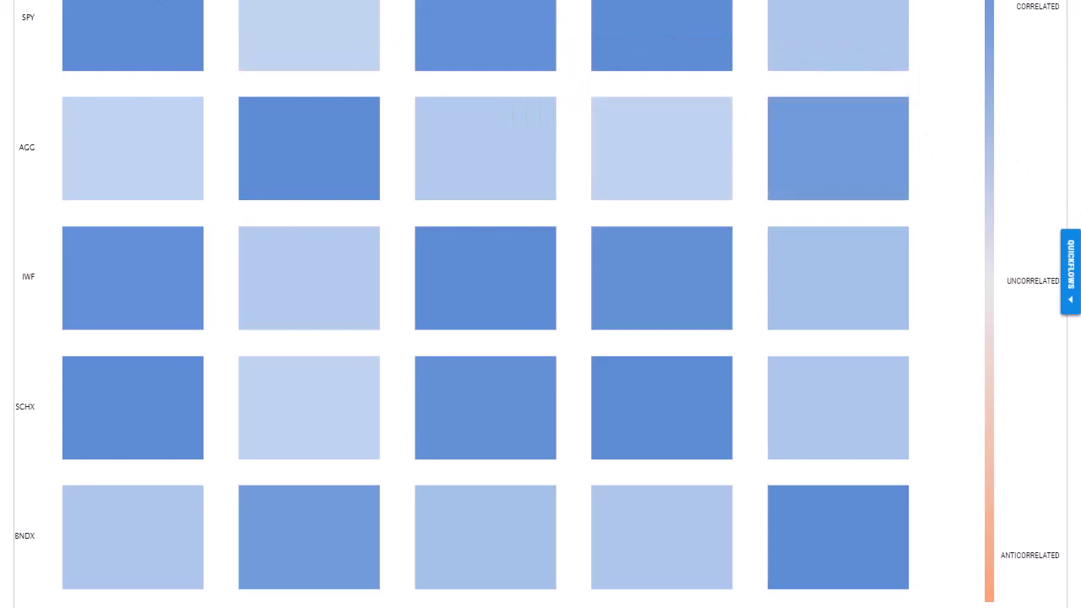
{"action": "scroll", "coordinate": [540, 304], "scroll_direction": "up", "scroll_amount": 2}
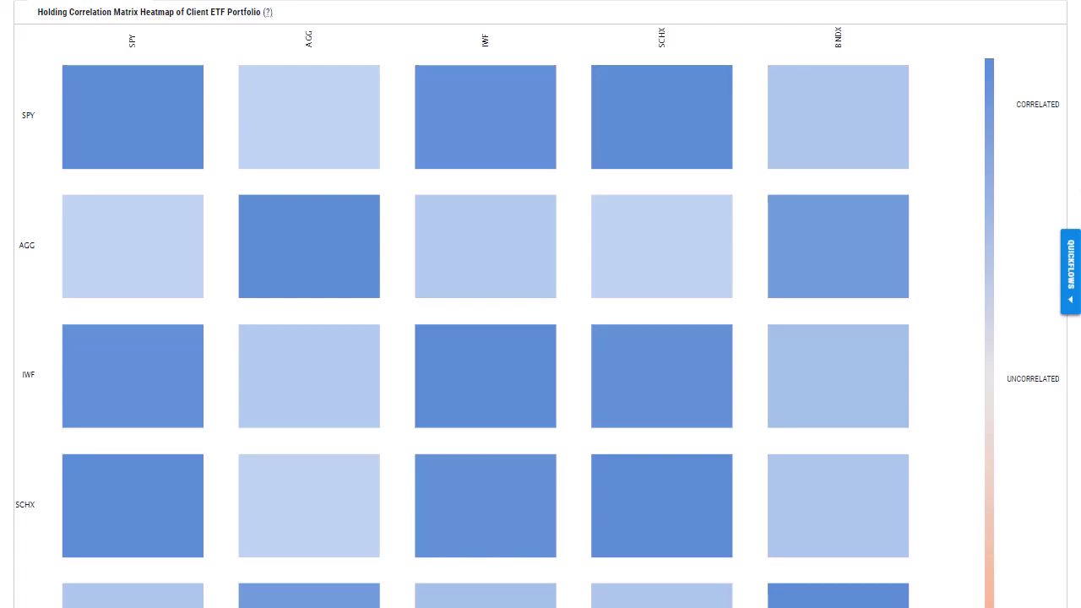
{"action": "scroll", "coordinate": [540, 304], "scroll_direction": "up", "scroll_amount": 1}
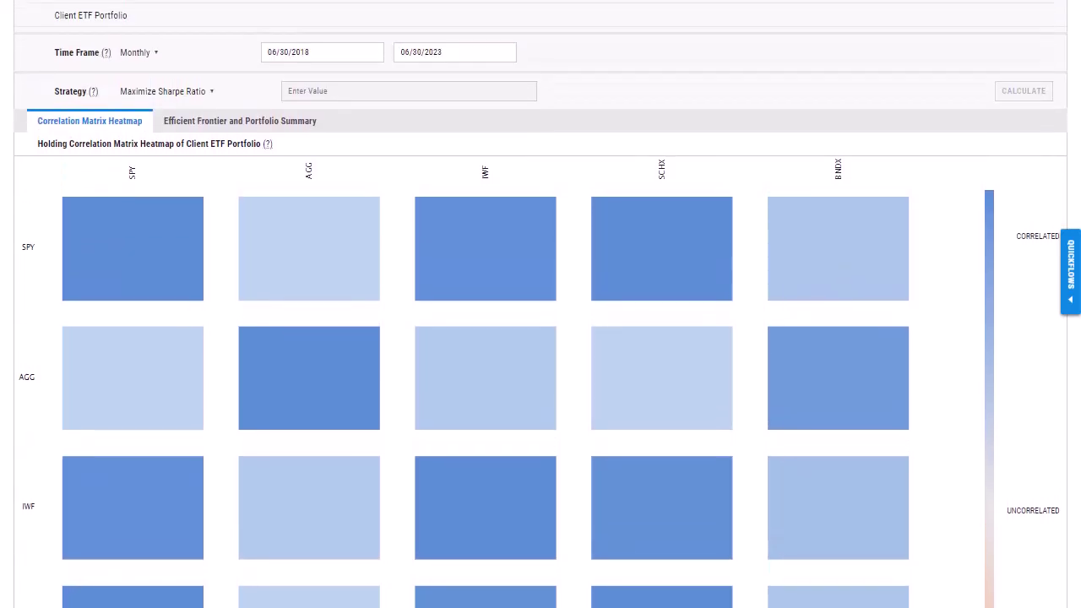
{"action": "scroll", "coordinate": [748, 169], "scroll_direction": "up", "scroll_amount": 1}
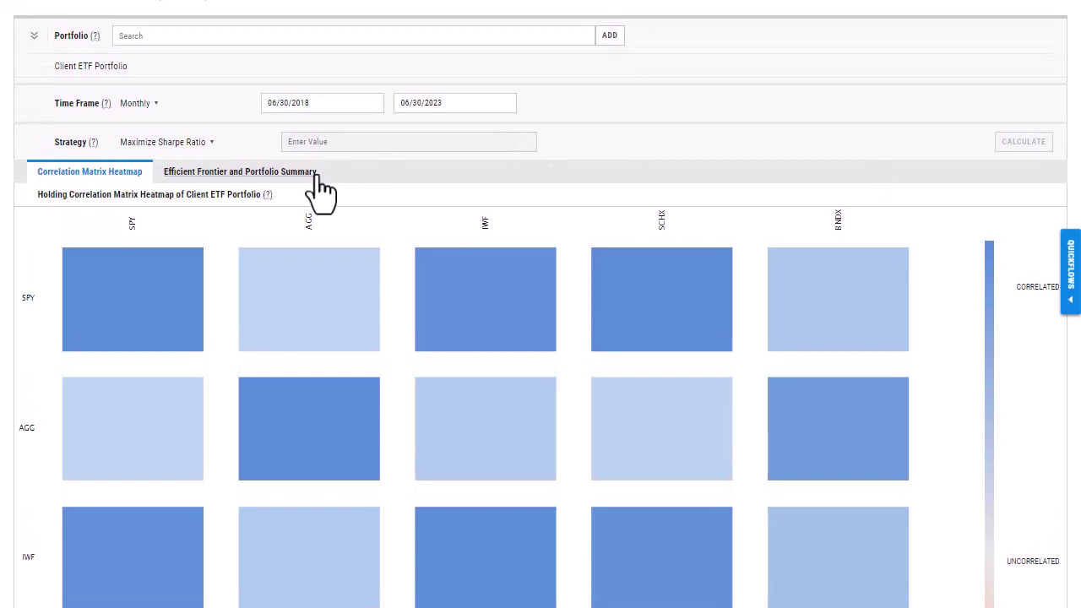
Step: Inspect the efficient frontier's max-Sharpe portfolio: 14.38% return, 0.624 Sharpe, IWF 90%, SPY 10%
{"action": "left_click", "coordinate": [317, 173]}
{"action": "scroll", "coordinate": [322, 191], "scroll_direction": "up", "scroll_amount": 1}
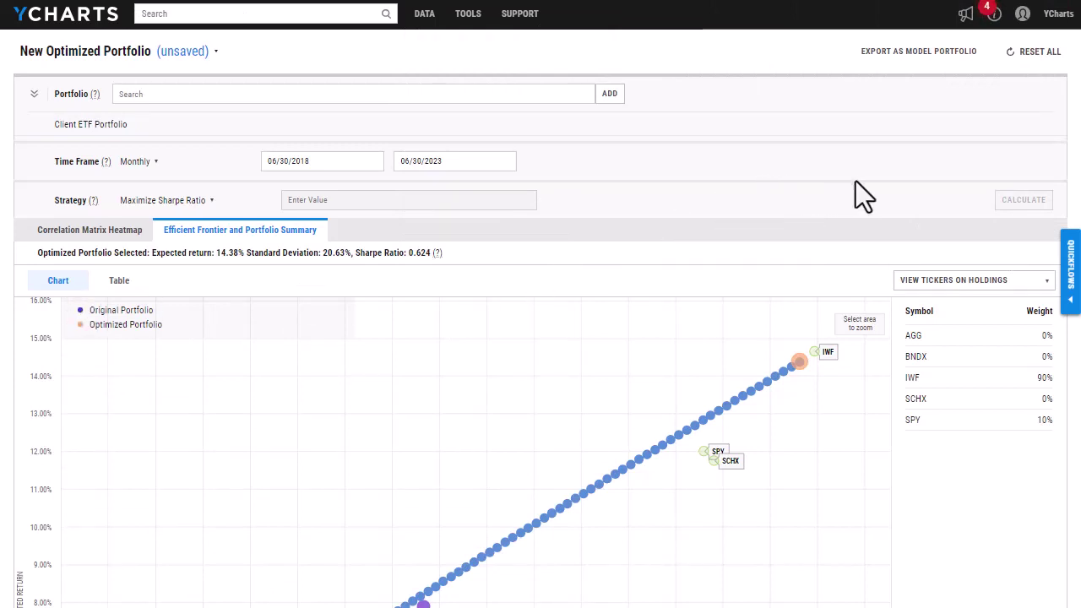
{"action": "scroll", "coordinate": [540, 338], "scroll_direction": "down", "scroll_amount": 4}
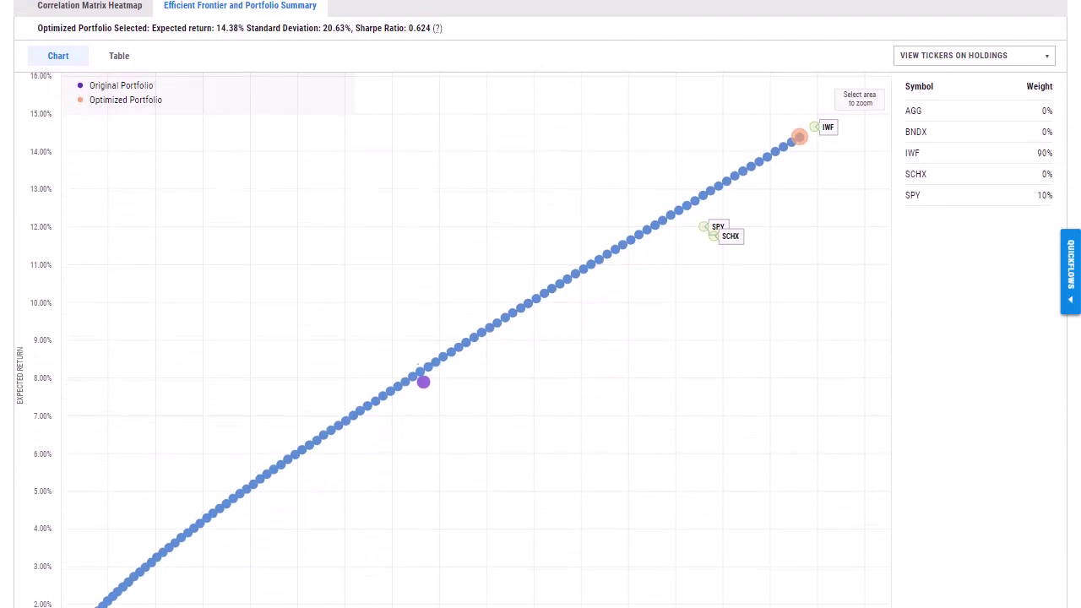
{"action": "scroll", "coordinate": [540, 337], "scroll_direction": "down", "scroll_amount": 1}
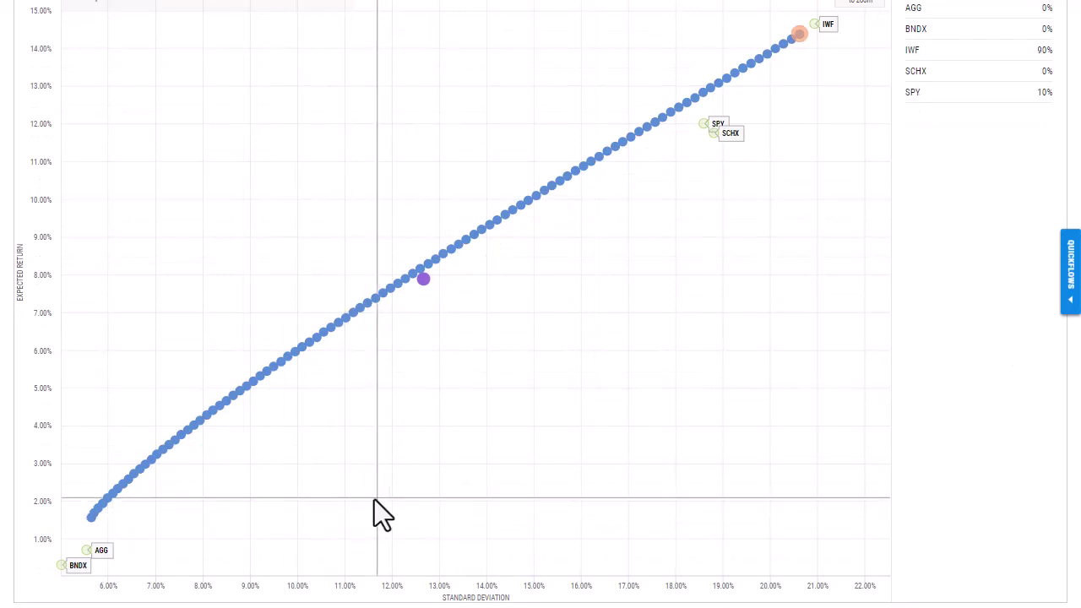
{"action": "mouse_move", "coordinate": [171, 425]}
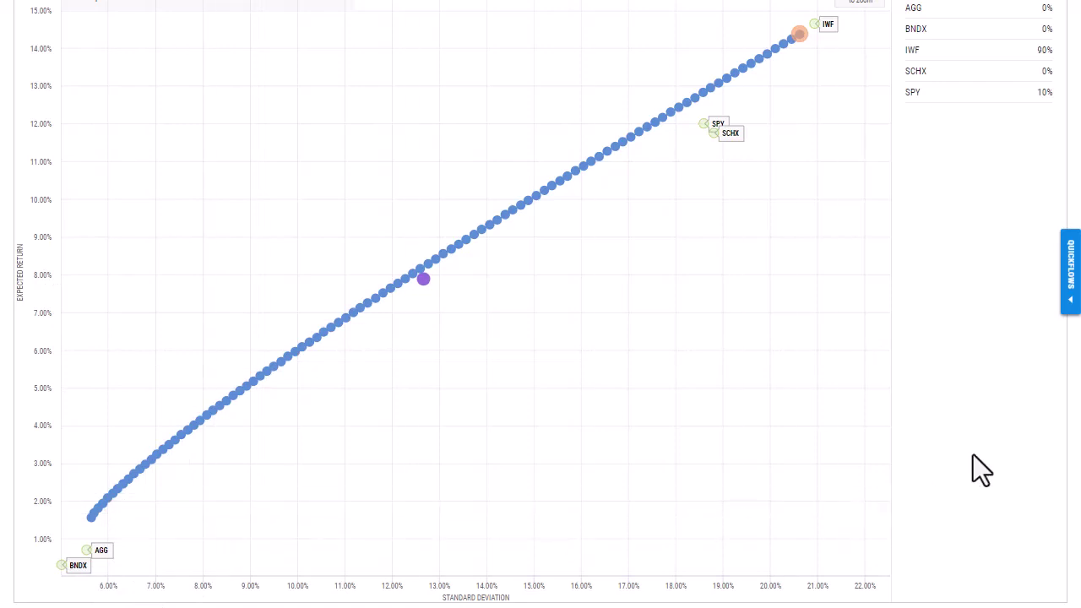
{"action": "scroll", "coordinate": [540, 312], "scroll_direction": "up", "scroll_amount": 1}
{"action": "scroll", "coordinate": [435, 451], "scroll_direction": "up", "scroll_amount": 3}
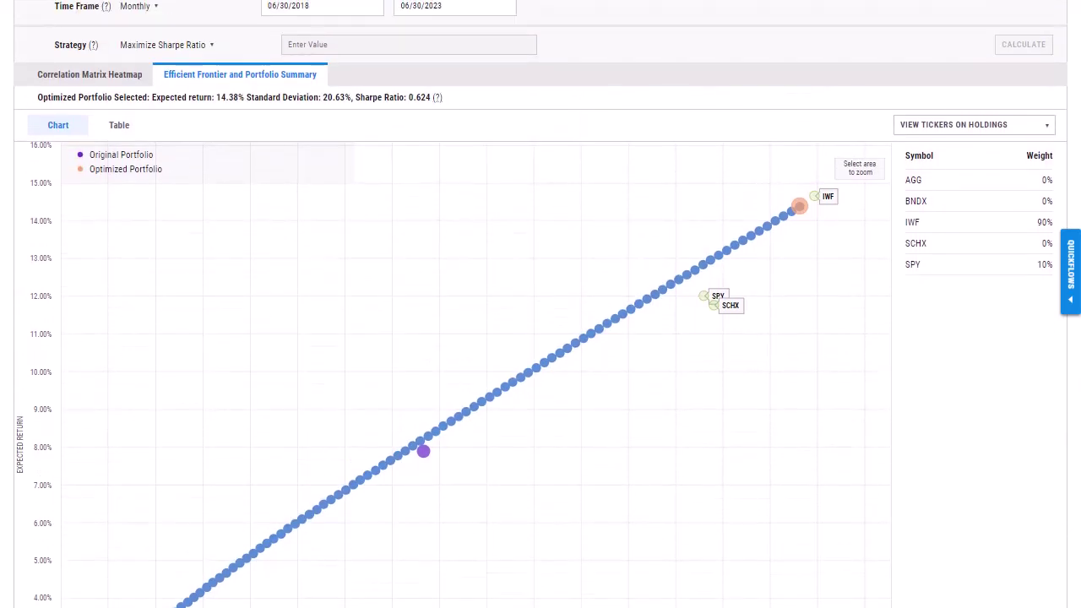
{"action": "mouse_move", "coordinate": [428, 452]}
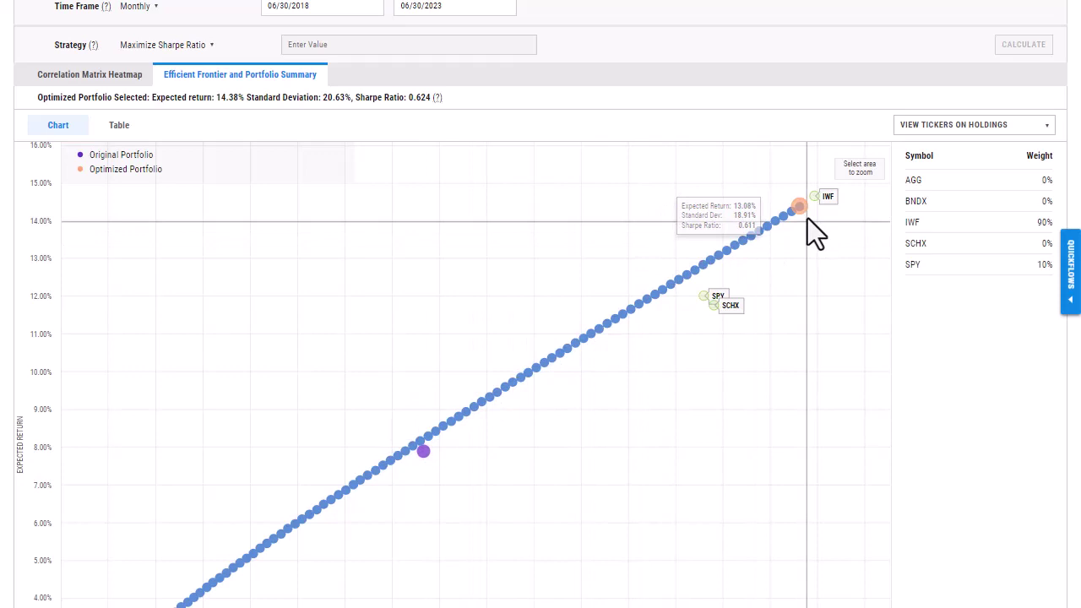
{"action": "mouse_move", "coordinate": [800, 206]}
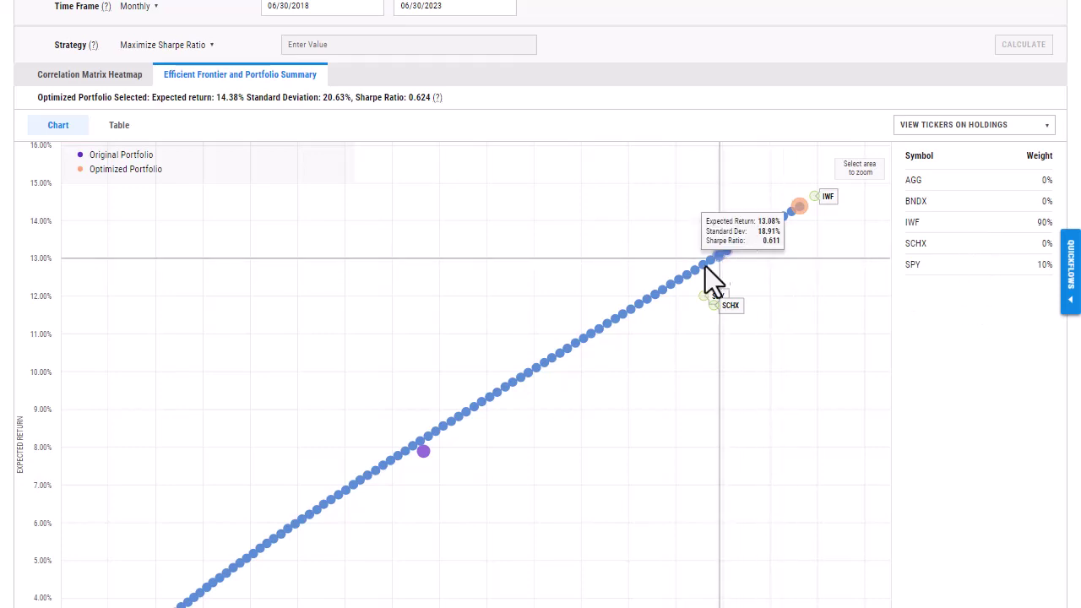
Step: Select the 11.52% return frontier portfolio (0.592 Sharpe, AGG 20.51%, IWF 69.49%, SPY 10%)
{"action": "mouse_move", "coordinate": [623, 319]}
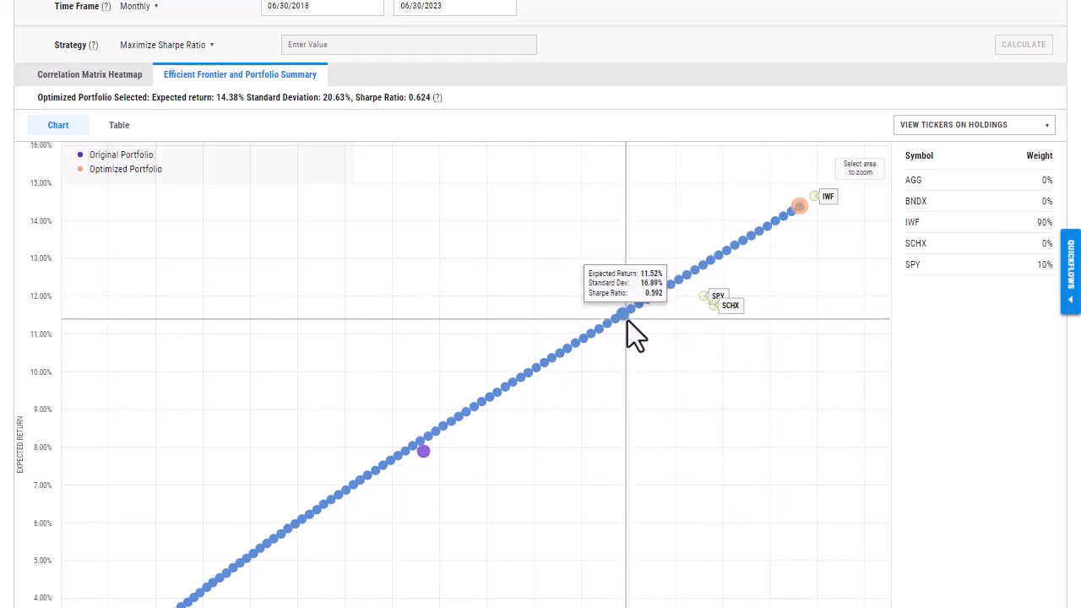
{"action": "left_click", "coordinate": [624, 315]}
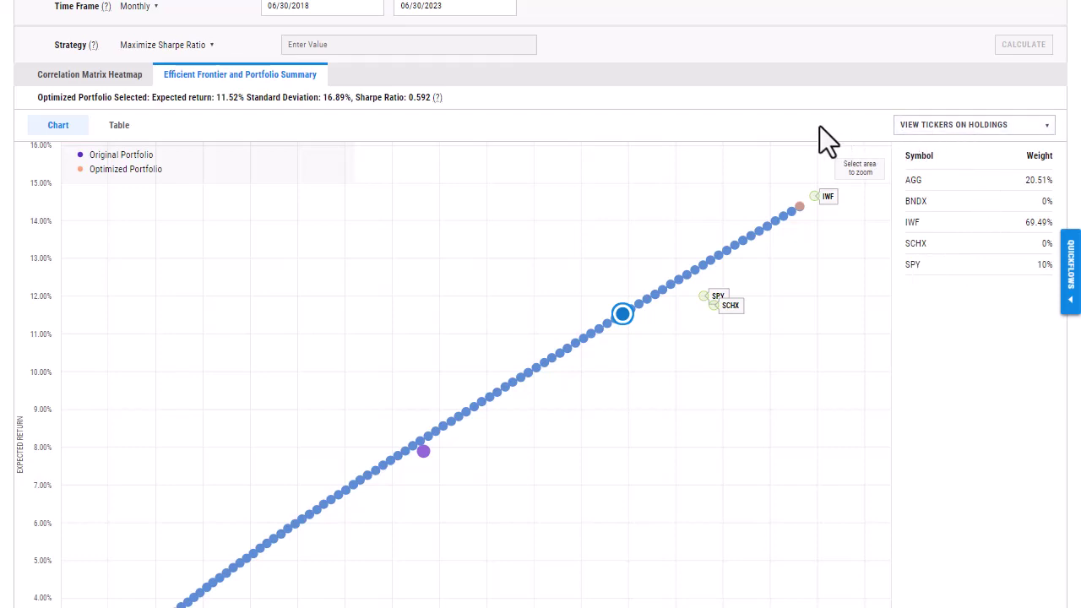
{"action": "mouse_move", "coordinate": [623, 315]}
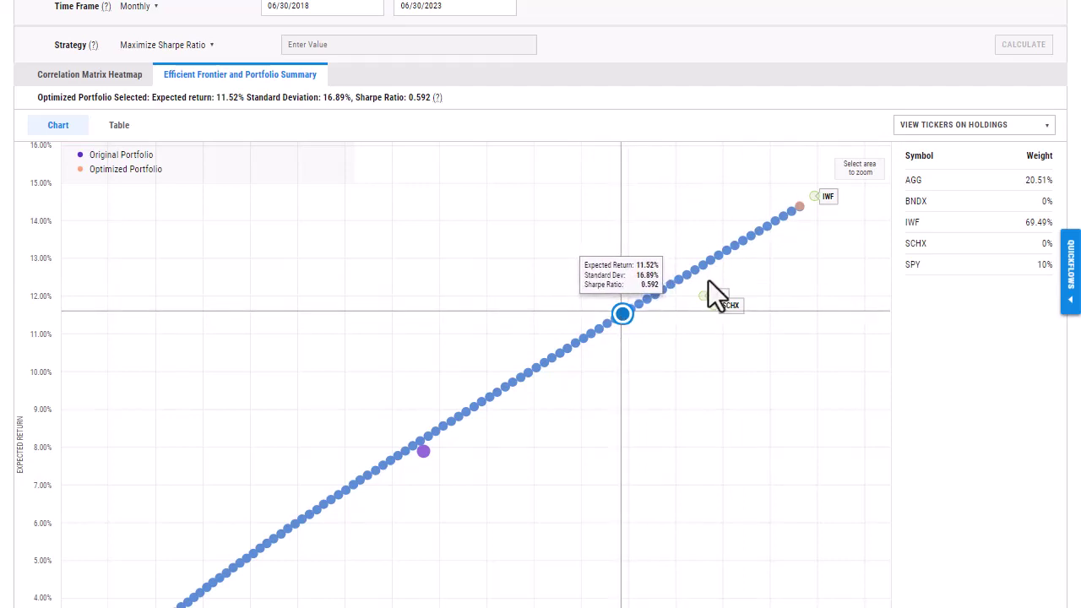
{"action": "scroll", "coordinate": [540, 304], "scroll_direction": "down", "scroll_amount": 5}
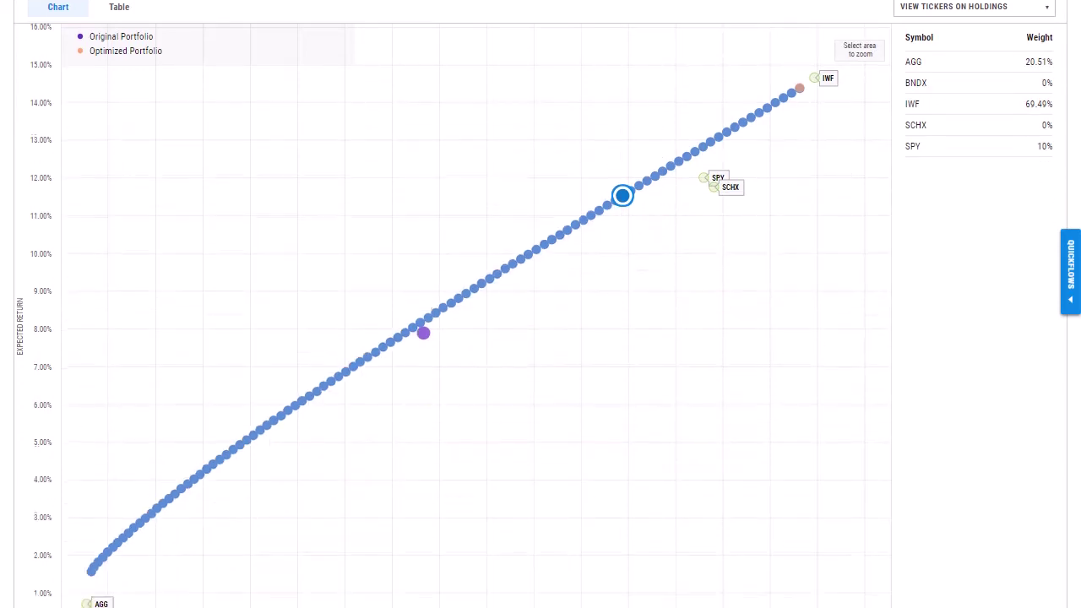
{"action": "scroll", "coordinate": [541, 304], "scroll_direction": "down", "scroll_amount": 3}
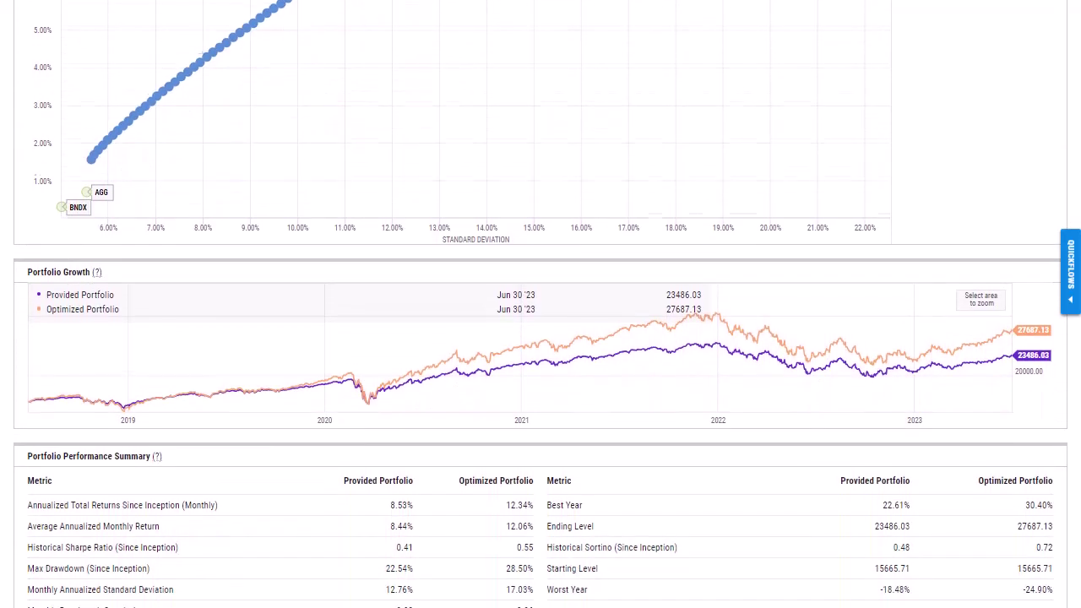
{"action": "scroll", "coordinate": [540, 304], "scroll_direction": "down", "scroll_amount": 1}
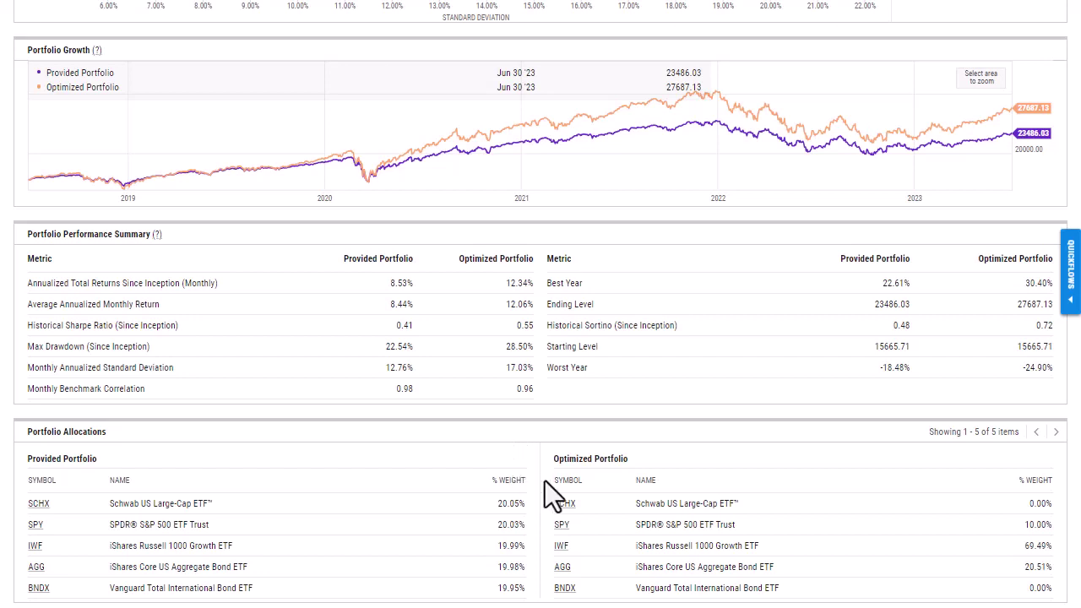
{"action": "scroll", "coordinate": [541, 304], "scroll_direction": "up", "scroll_amount": 10}
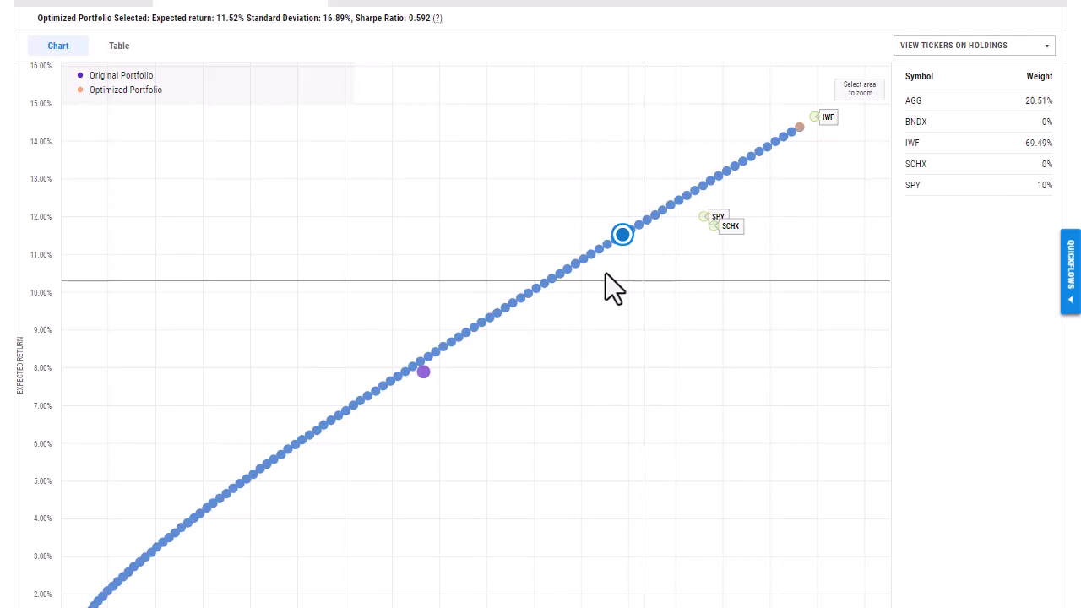
Step: Reselect the optimized portfolio at 14.38% return and 0.624 Sharpe, and review its tables
{"action": "mouse_move", "coordinate": [625, 238]}
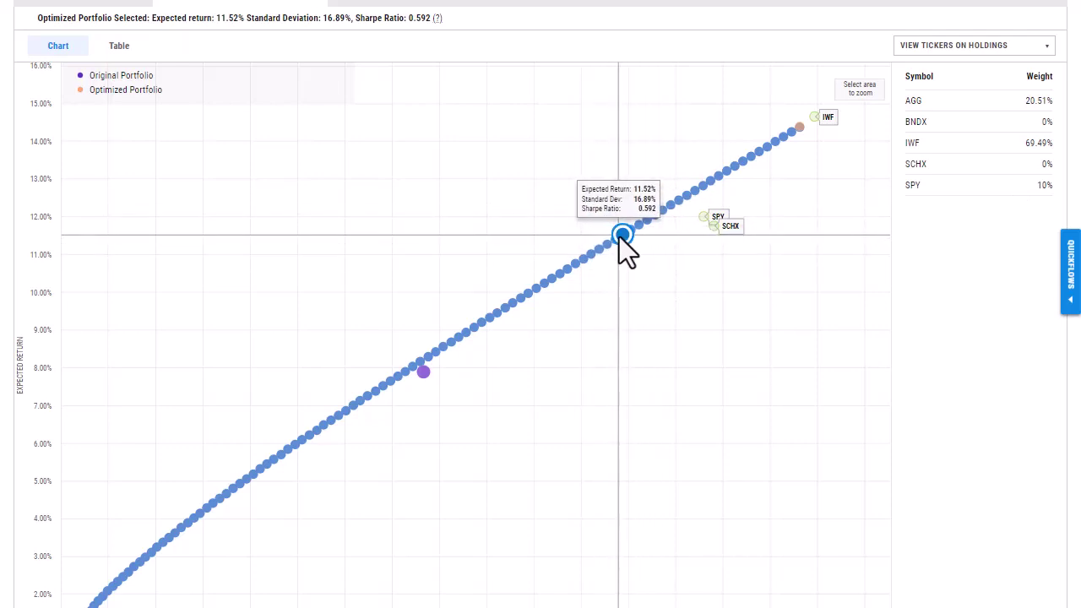
{"action": "left_click", "coordinate": [800, 127]}
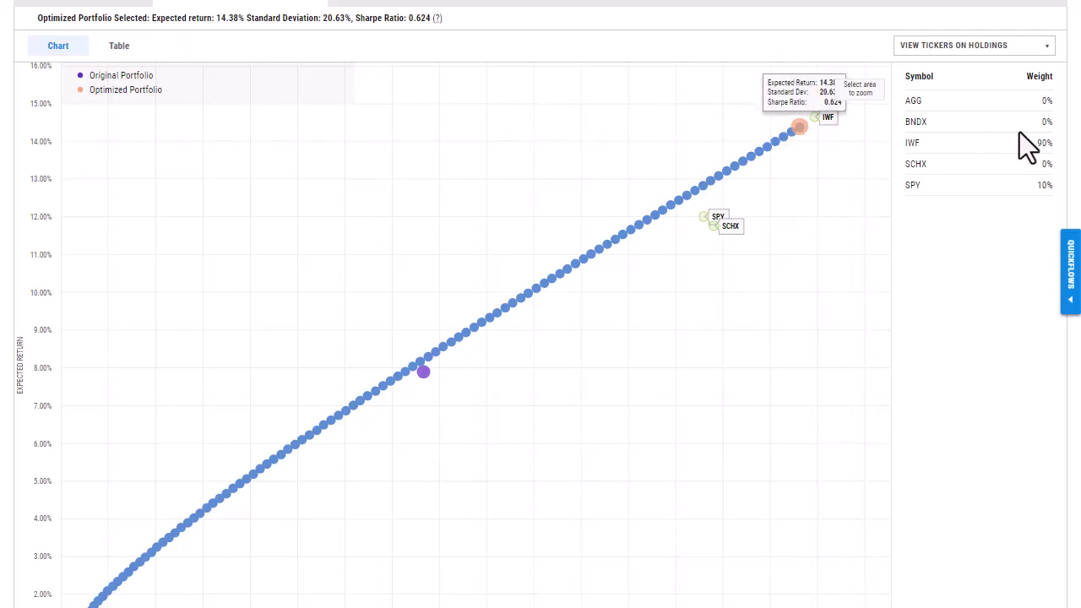
{"action": "scroll", "coordinate": [1078, 156], "scroll_direction": "down", "scroll_amount": 4}
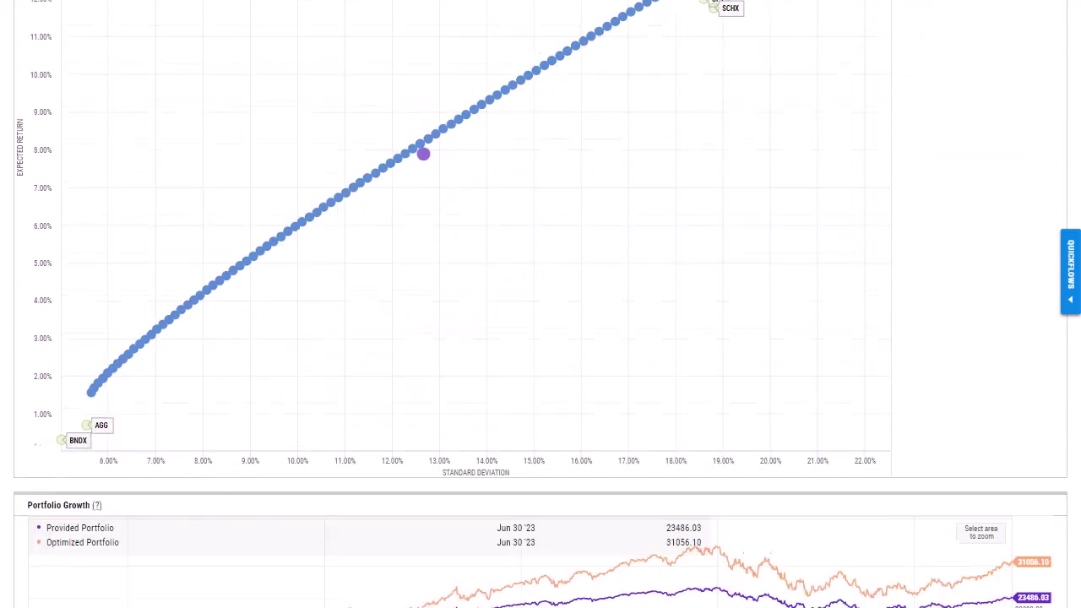
{"action": "scroll", "coordinate": [540, 304], "scroll_direction": "down", "scroll_amount": 4}
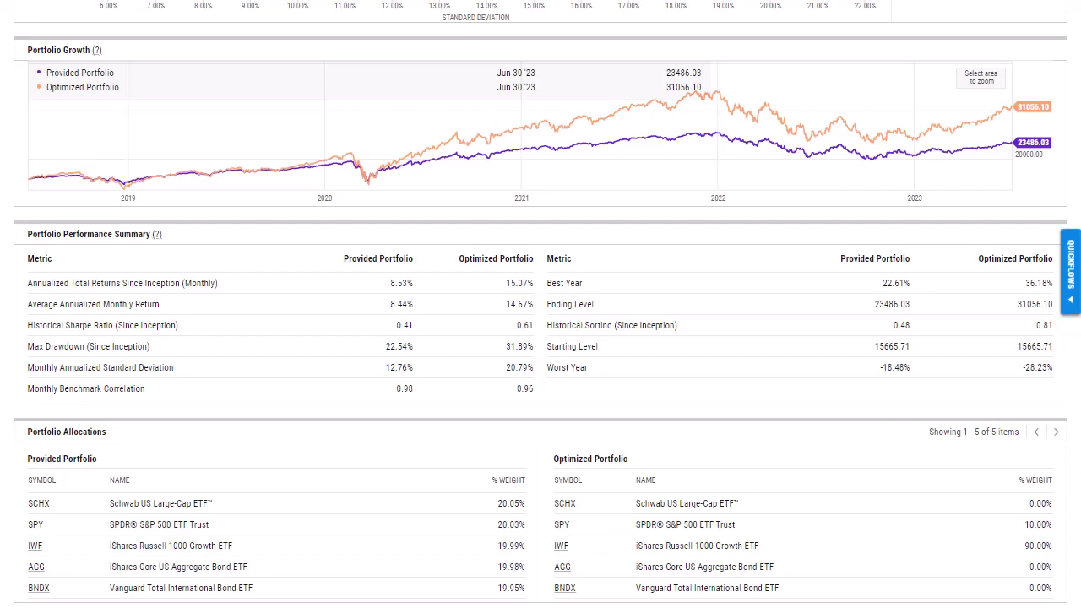
{"action": "scroll", "coordinate": [541, 304], "scroll_direction": "up", "scroll_amount": 3}
{"action": "scroll", "coordinate": [541, 303], "scroll_direction": "up", "scroll_amount": 8}
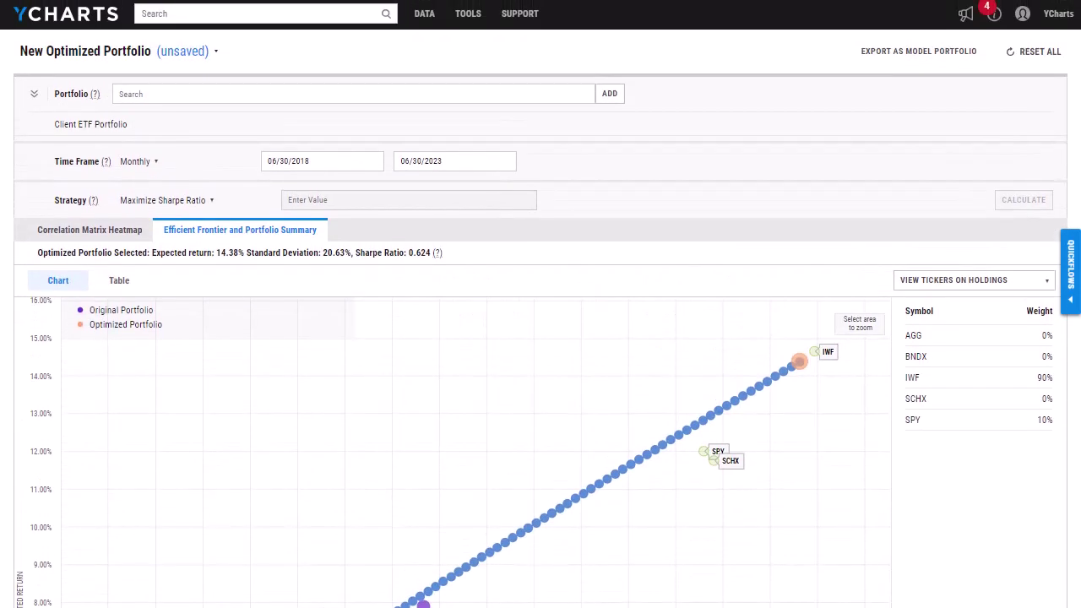
Step: Export the optimized portfolio as a model portfolio holding SPY 10% and IWF 90%
{"action": "left_click", "coordinate": [967, 72]}
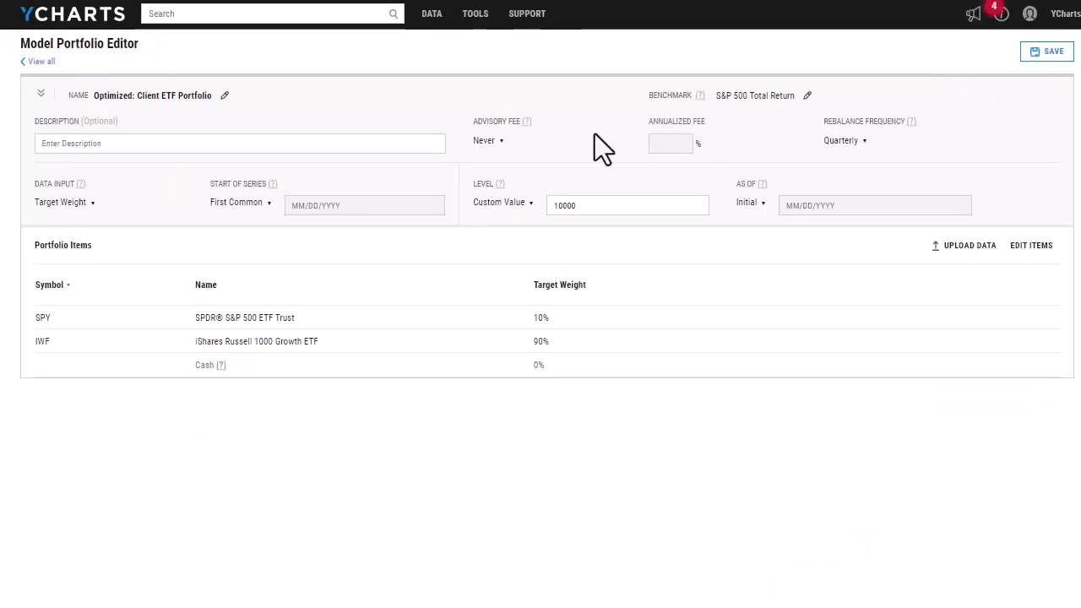